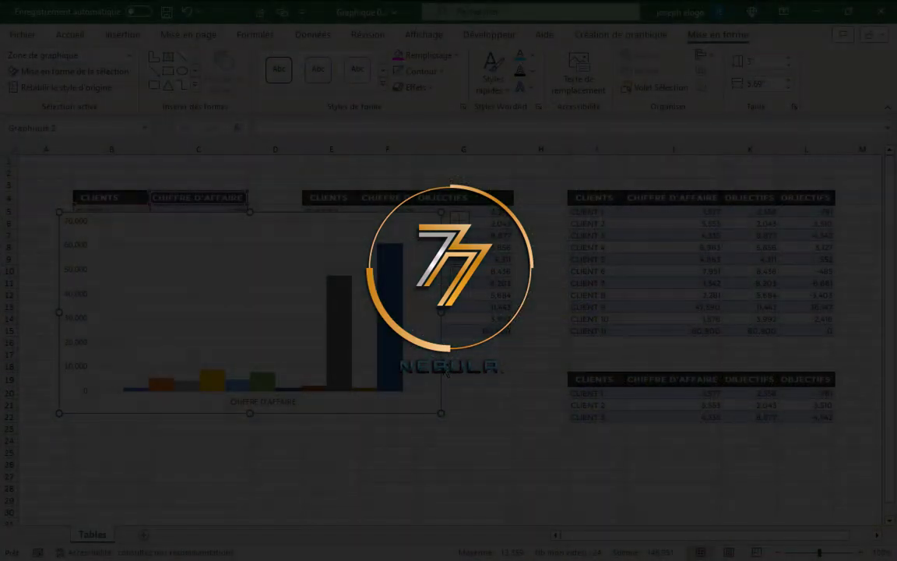
Step: Drag the CHIFFRE D'AFFAIRE bar chart down onto the bottom rows of the first CLIENTS table
mouse_move(439, 383)
mouse_down()
mouse_move(420, 420)
mouse_move(442, 406)
mouse_move(447, 422)
mouse_up()
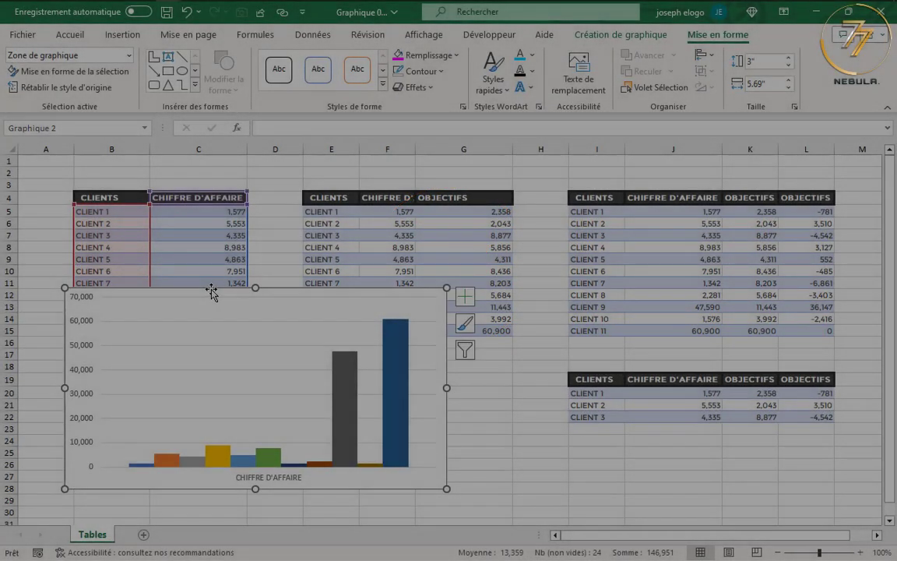
Step: Shrink the bar chart to 2.41" × 4.26" and place it in rows 18–30 below the table
mouse_move(213, 291)
mouse_down()
mouse_move(304, 302)
mouse_move(241, 247)
mouse_up()
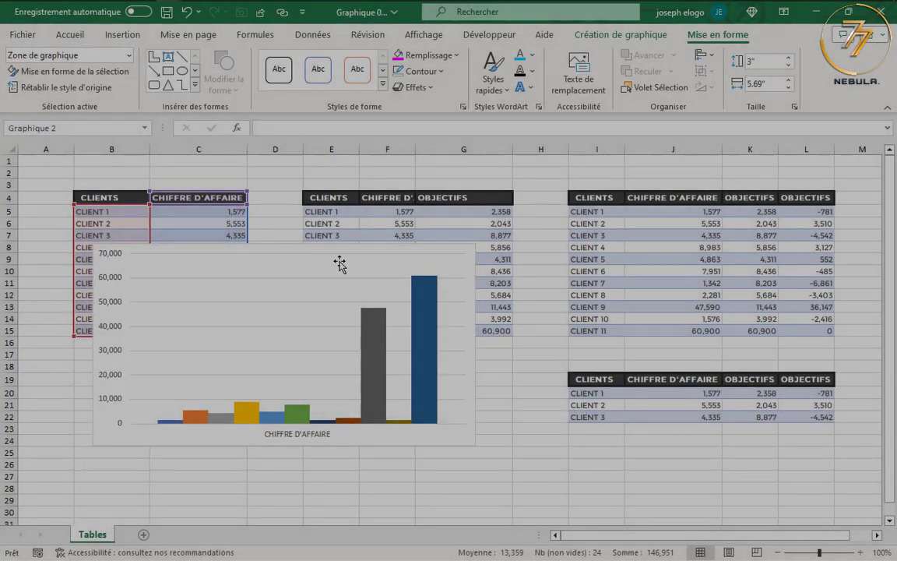
drag(475, 343, 380, 343)
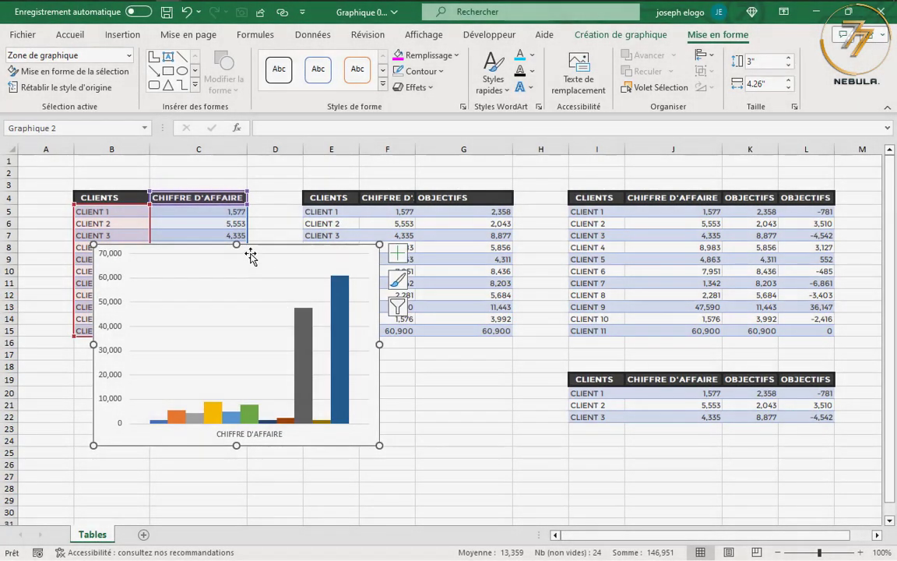
drag(236, 245, 236, 286)
mouse_move(372, 399)
mouse_down()
mouse_move(312, 454)
mouse_move(316, 484)
mouse_up()
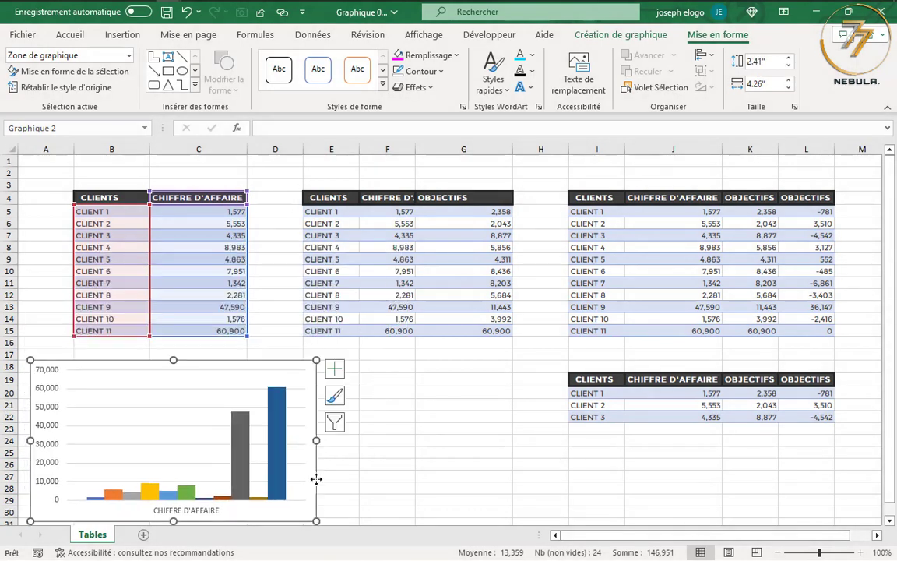
click(394, 427)
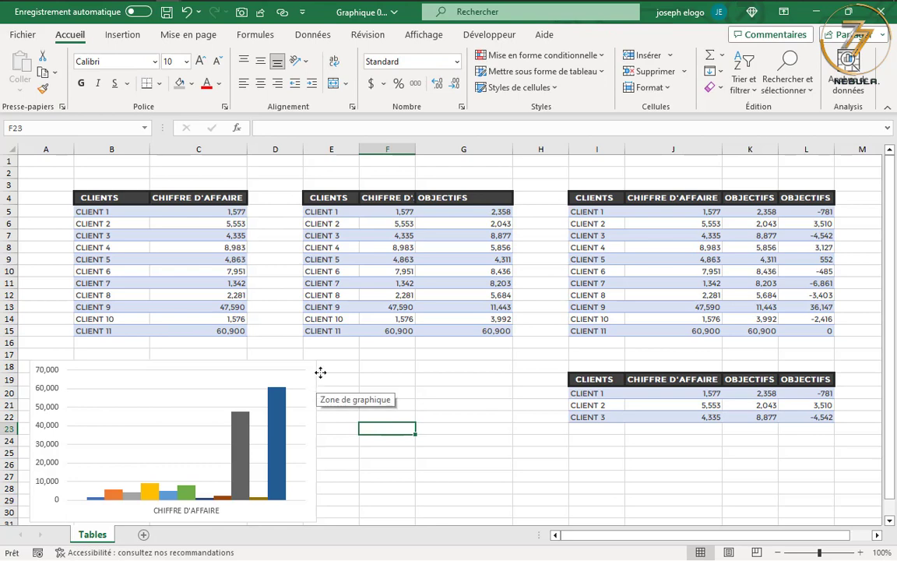
mouse_move(320, 374)
mouse_down()
mouse_move(340, 366)
mouse_move(278, 384)
mouse_up()
Step: Select the CLIENTS / CHIFFRE D'AFFAIRE / OBJECTIFS table E4:G15 and open the combo chart choices
click(333, 200)
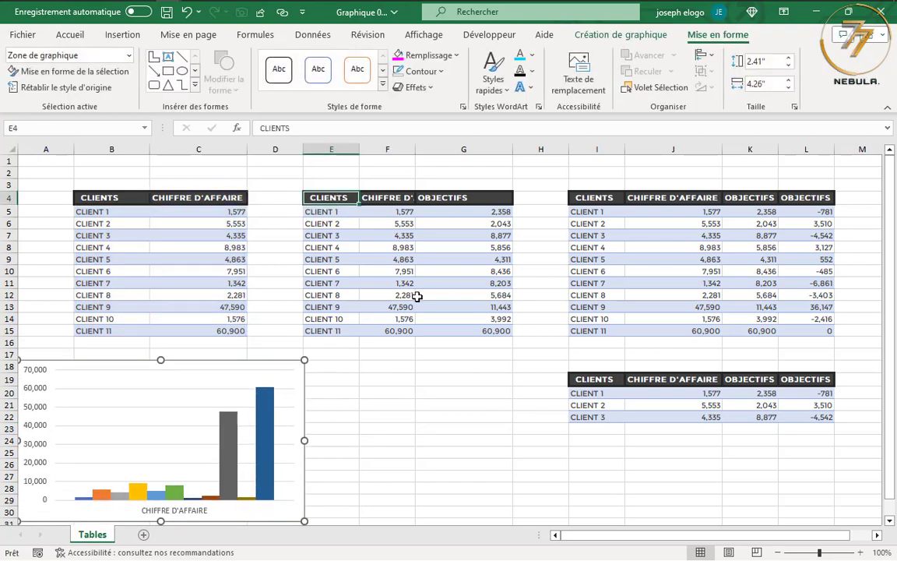
drag(432, 269, 483, 331)
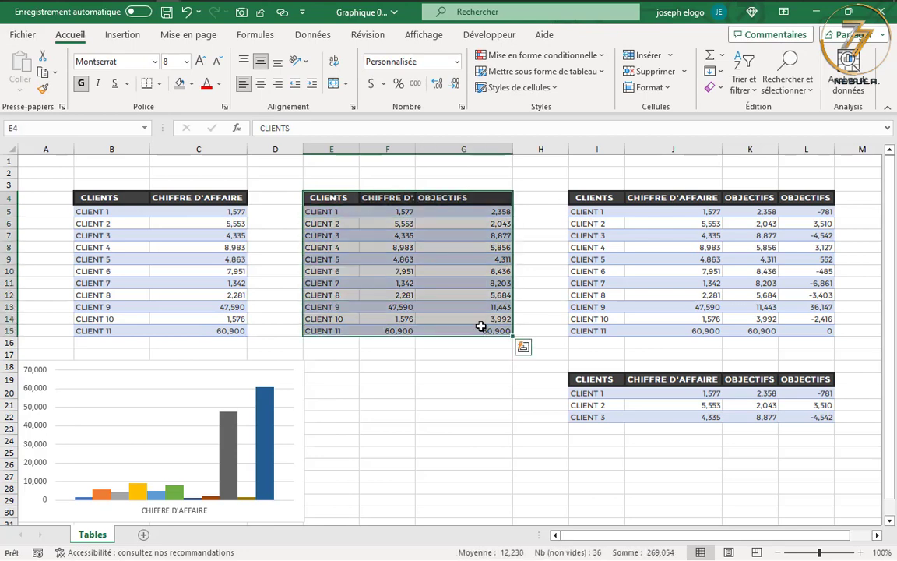
click(122, 36)
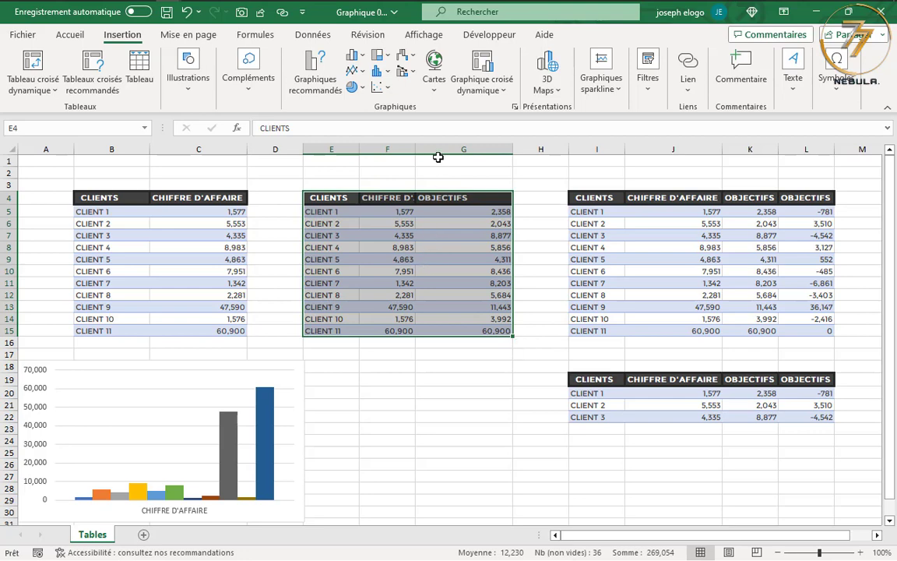
click(415, 76)
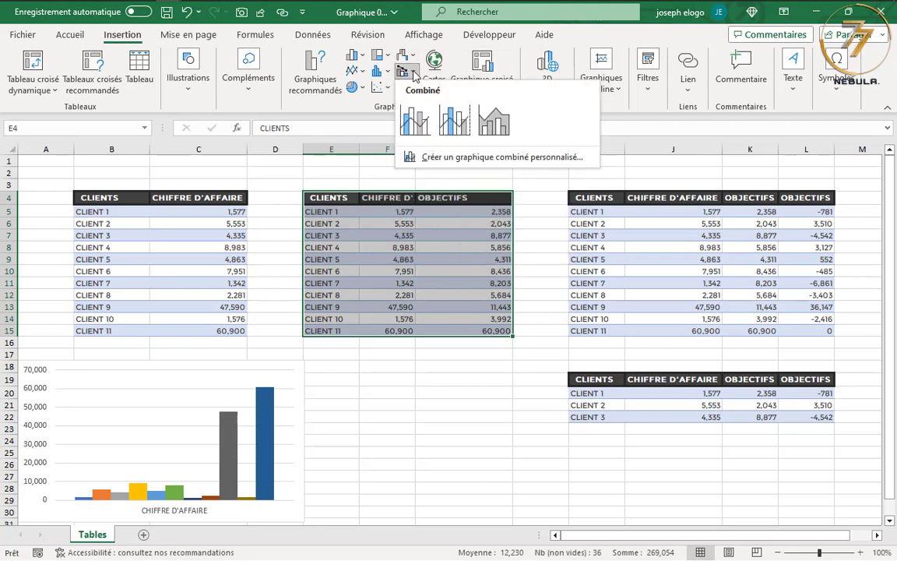
Step: Insert a clustered column–line combo chart and position it below row 15 beside the bar chart
click(414, 121)
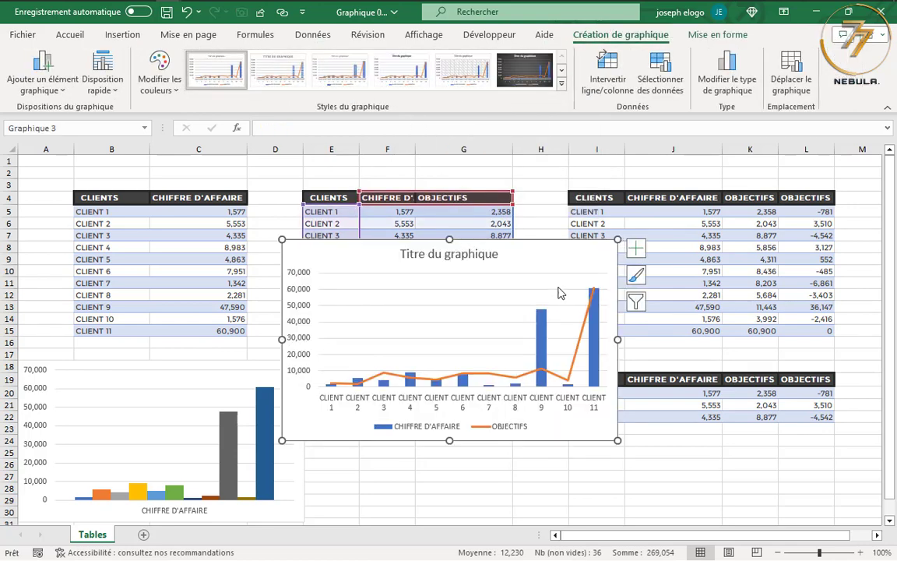
drag(541, 244, 567, 327)
scroll(568, 292, down, 3)
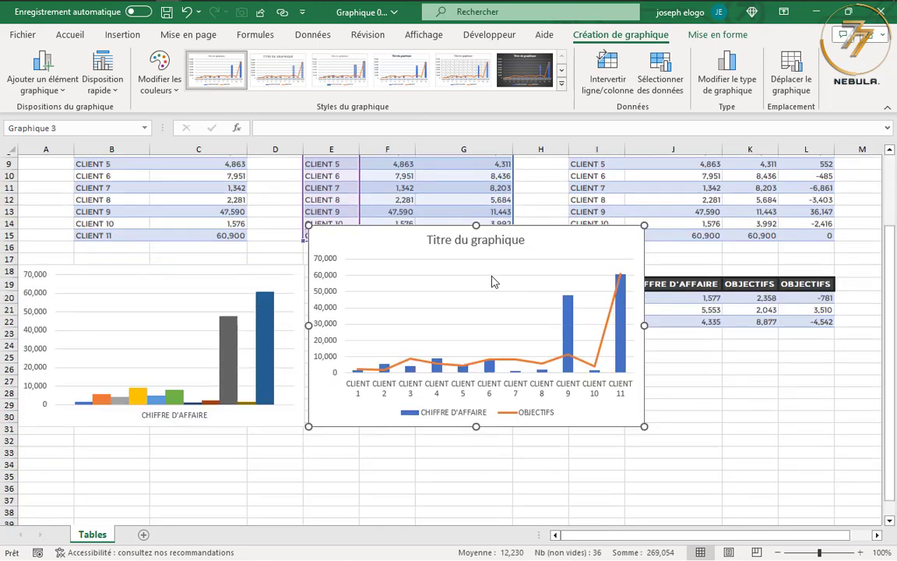
drag(474, 223, 474, 264)
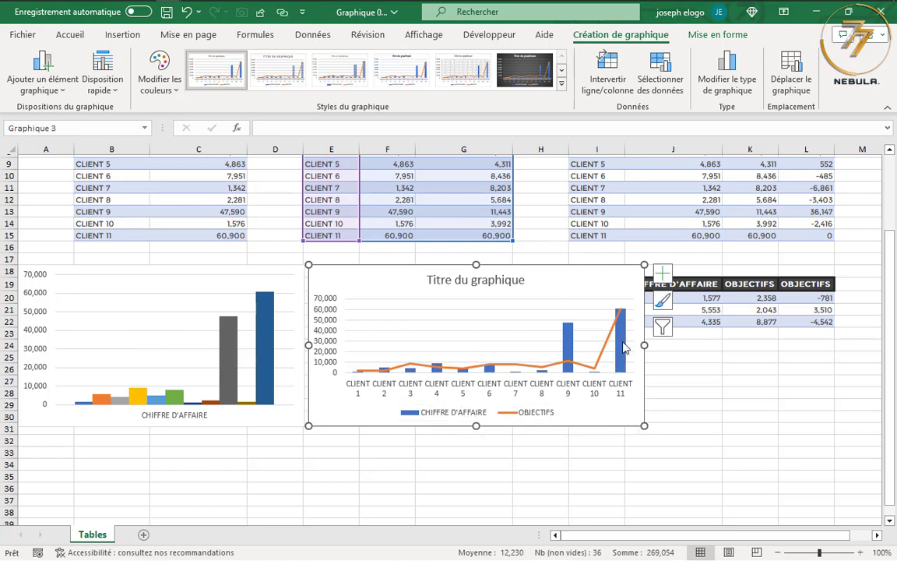
mouse_move(622, 347)
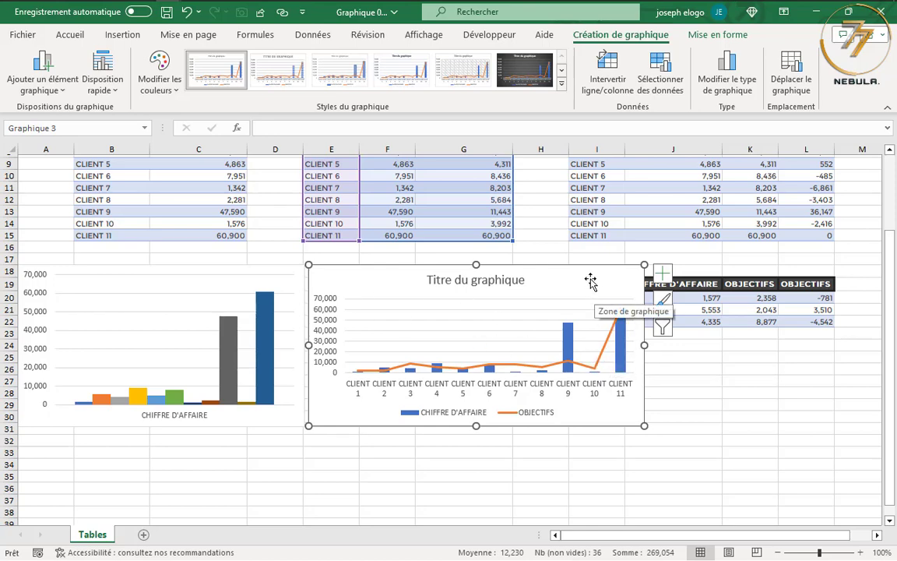
drag(562, 279, 560, 275)
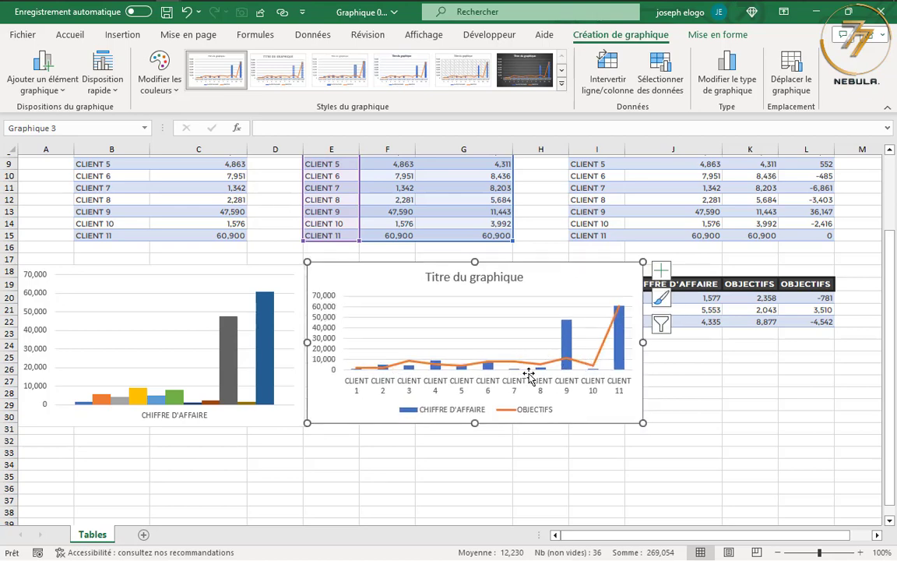
mouse_move(570, 366)
Step: Change the combo chart so CHIFFRE D'AFFAIRE is a line with markers and OBJECTIFS an area
click(723, 74)
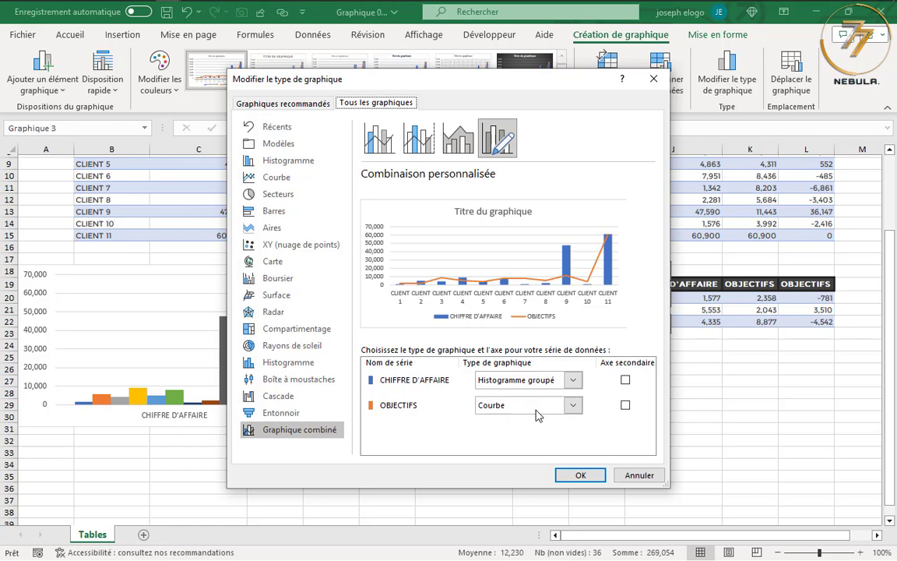
click(574, 381)
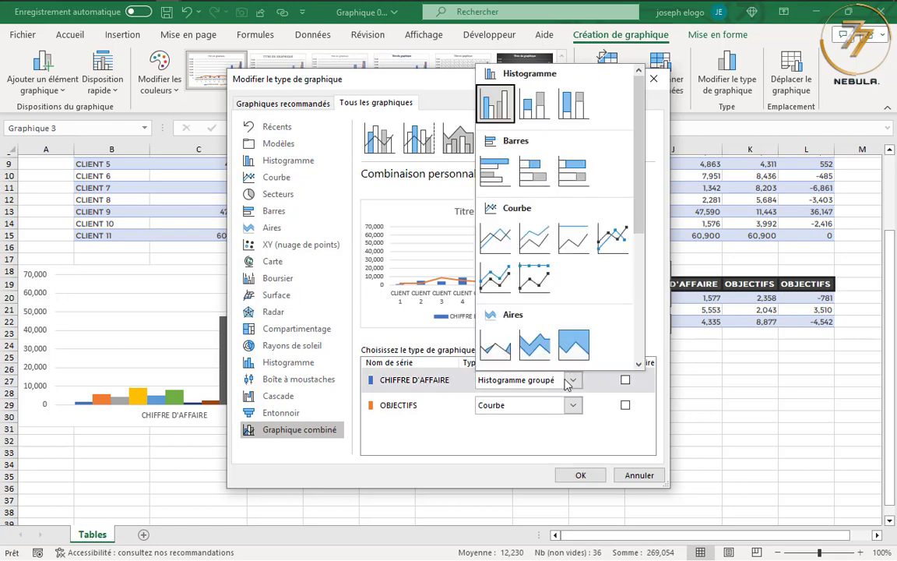
click(572, 381)
click(573, 382)
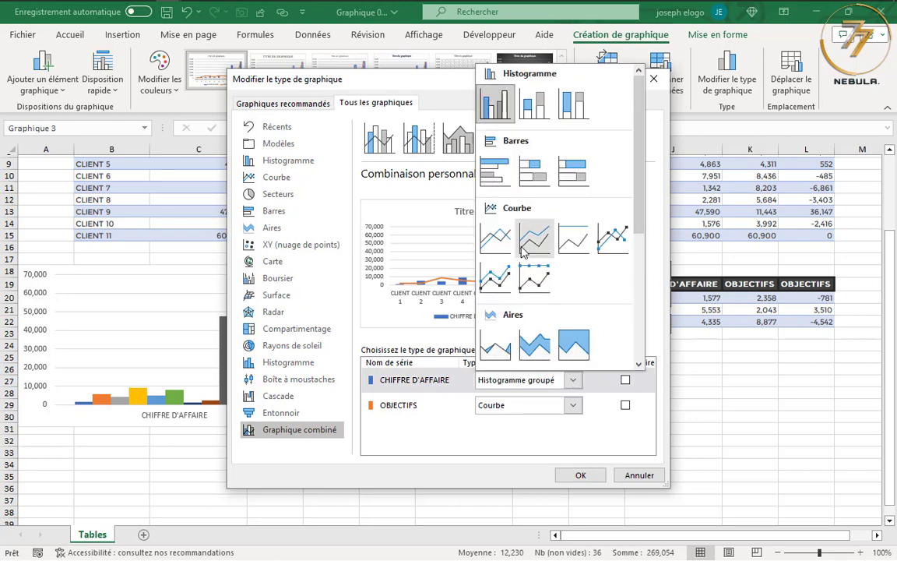
click(612, 237)
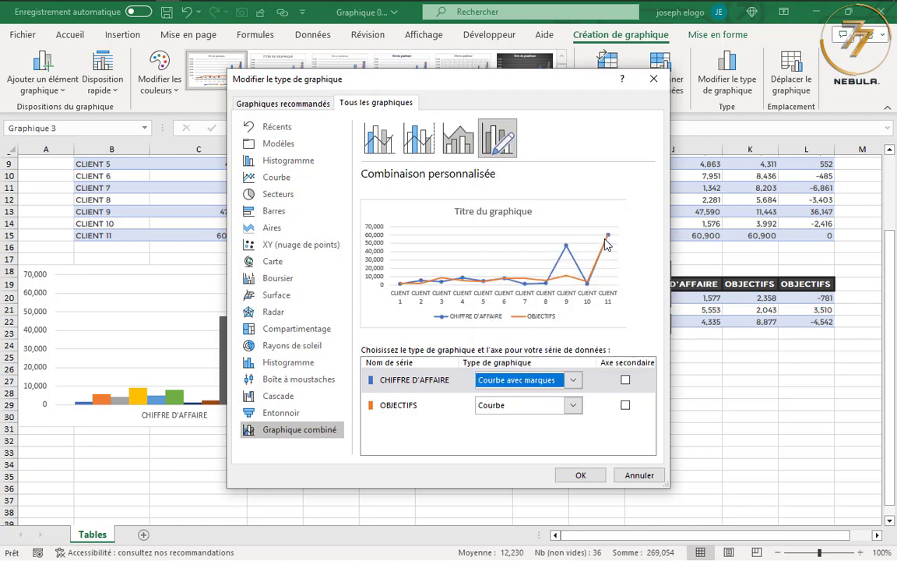
click(574, 406)
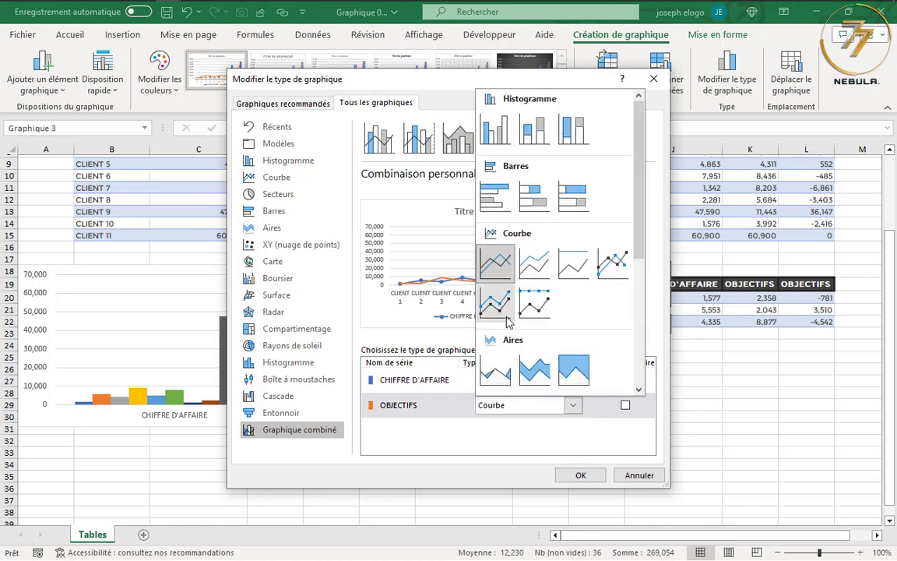
click(495, 372)
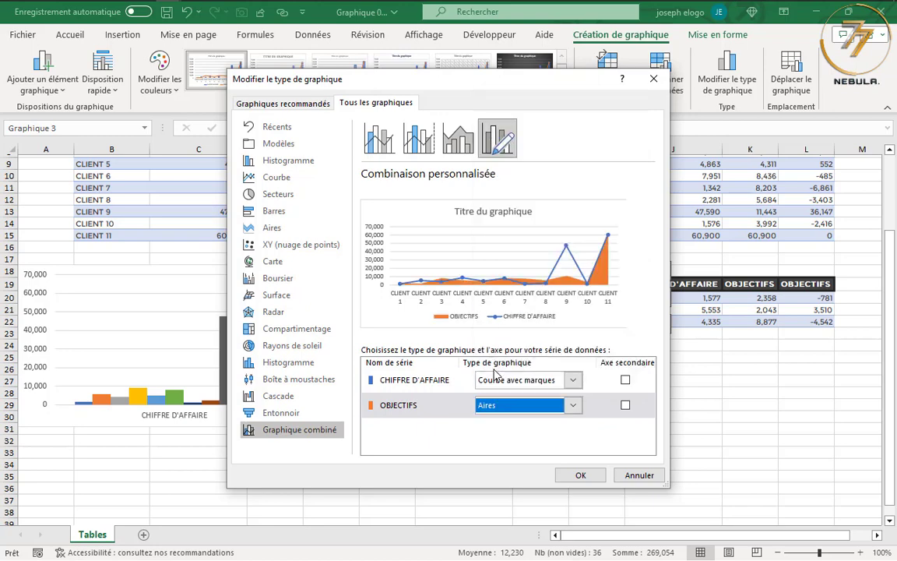
click(580, 475)
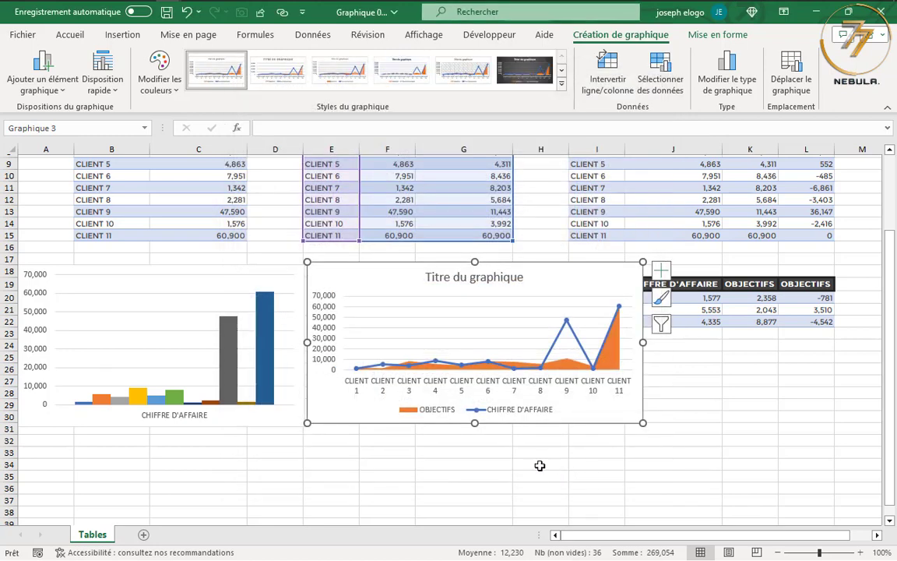
Step: Nudge the combo chart slightly lower and narrow it from its right side
click(428, 440)
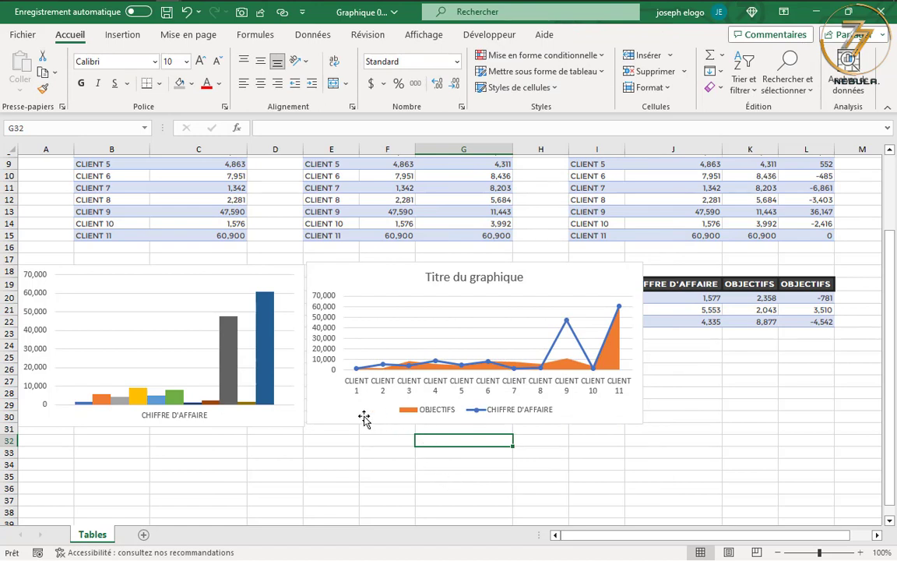
drag(351, 423, 354, 420)
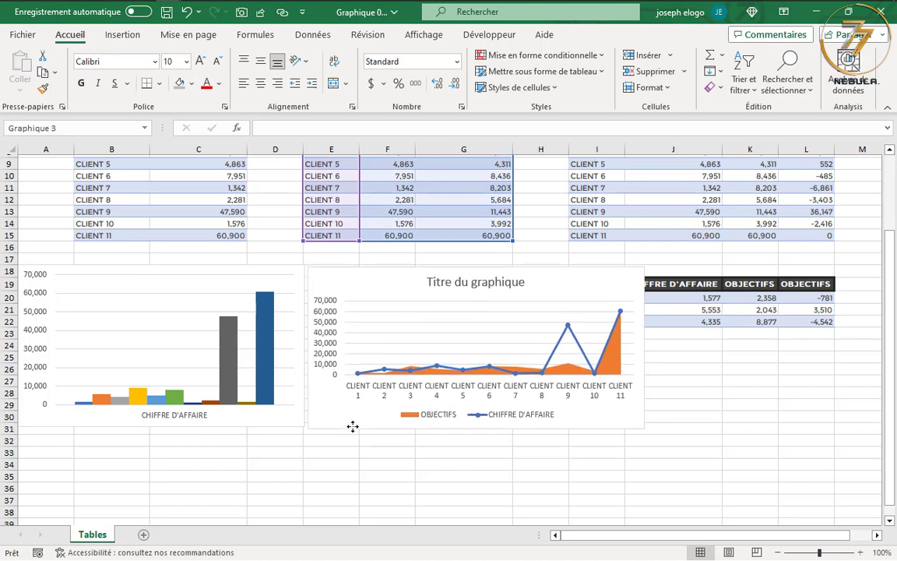
drag(352, 423, 353, 426)
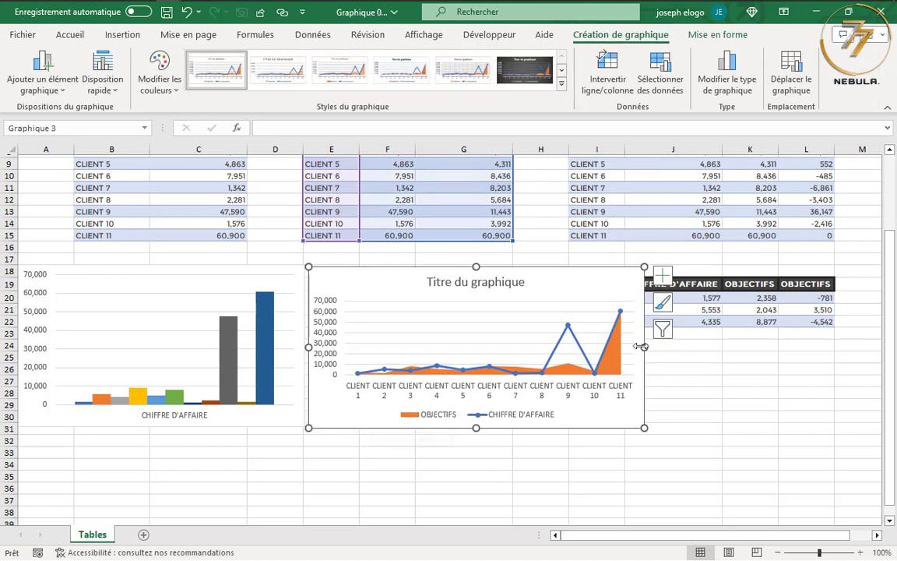
drag(640, 348, 622, 348)
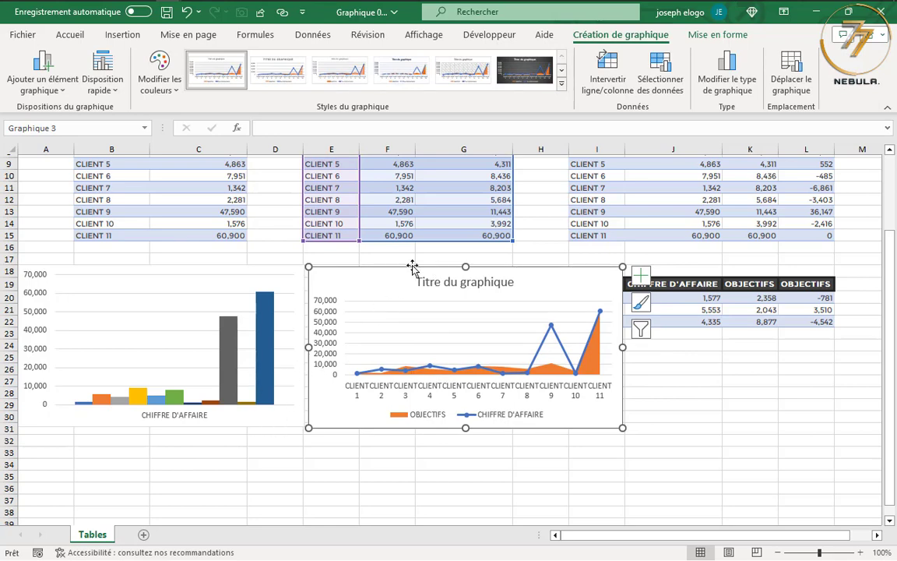
Step: Scroll back up and select the table E4:G15
scroll(412, 261, up, 3)
click(440, 247)
drag(347, 202, 488, 328)
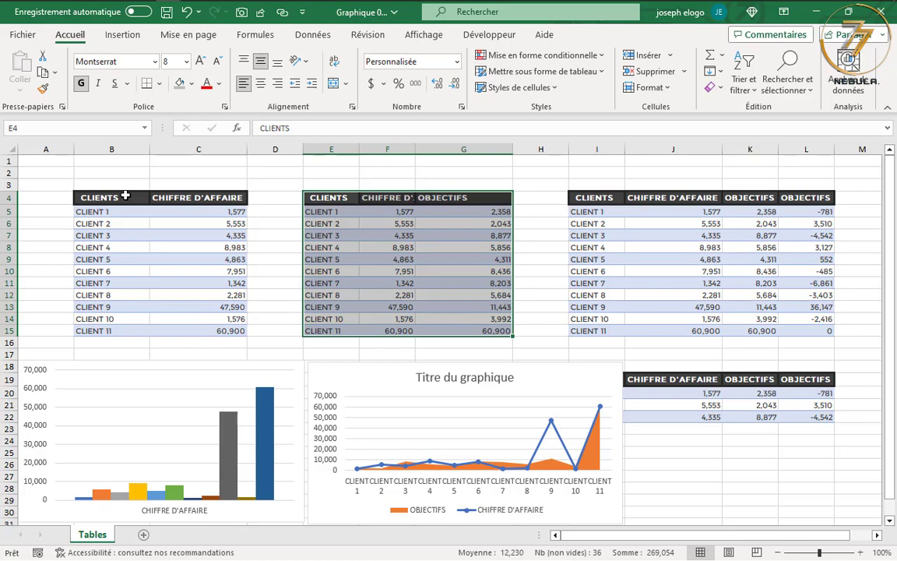
Step: Insert a pie chart of client revenue from the first table B4:C15
drag(124, 197, 216, 330)
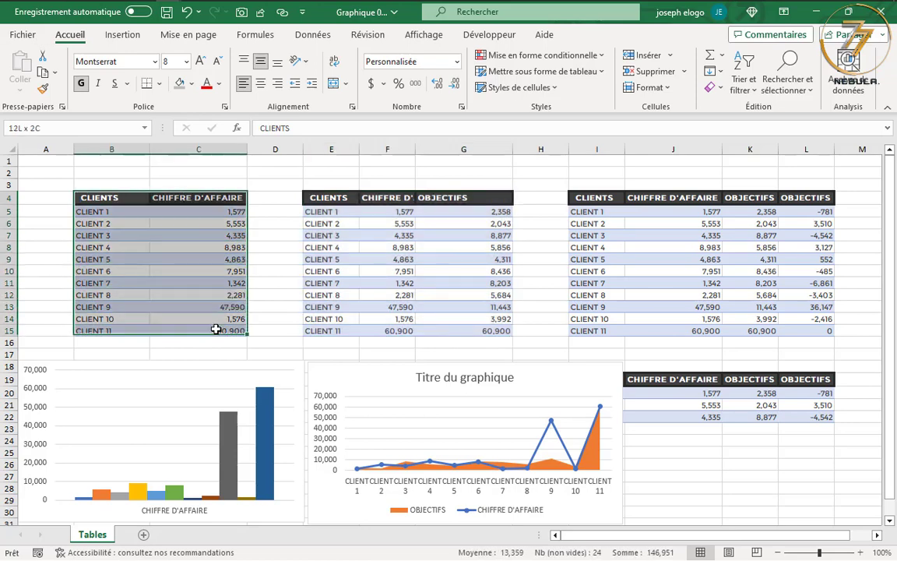
click(123, 36)
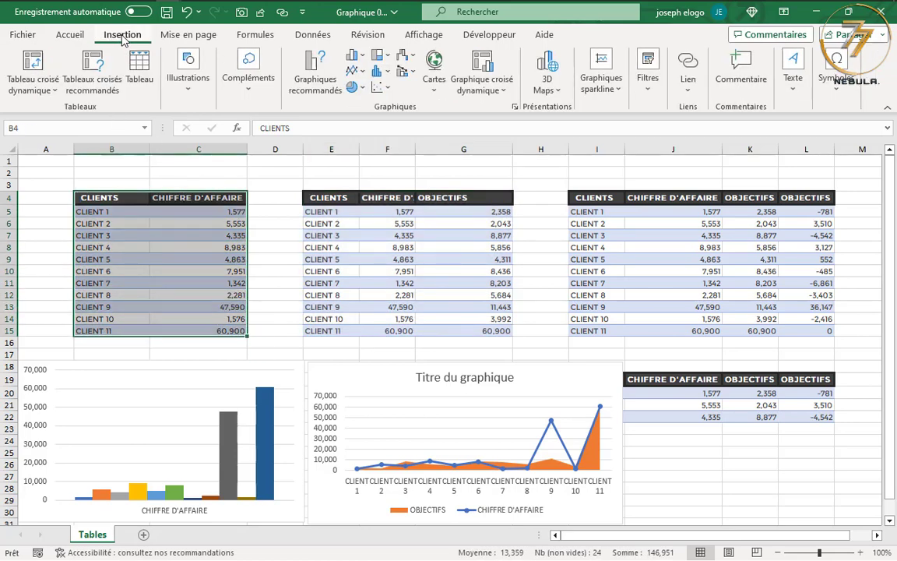
click(362, 88)
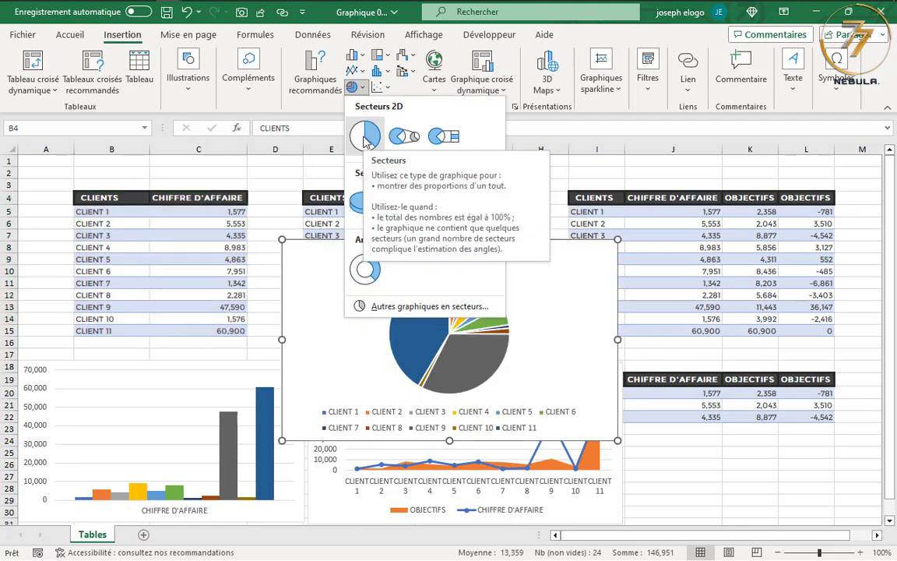
click(365, 138)
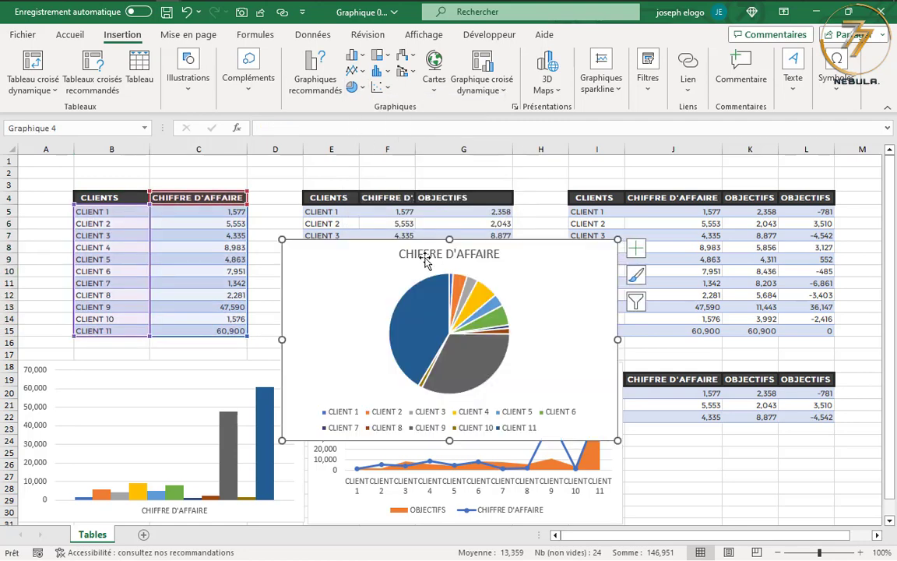
Step: Narrow the pie chart and move it over the lower-right tables
mouse_move(342, 254)
mouse_down()
mouse_move(495, 252)
mouse_move(551, 194)
mouse_up()
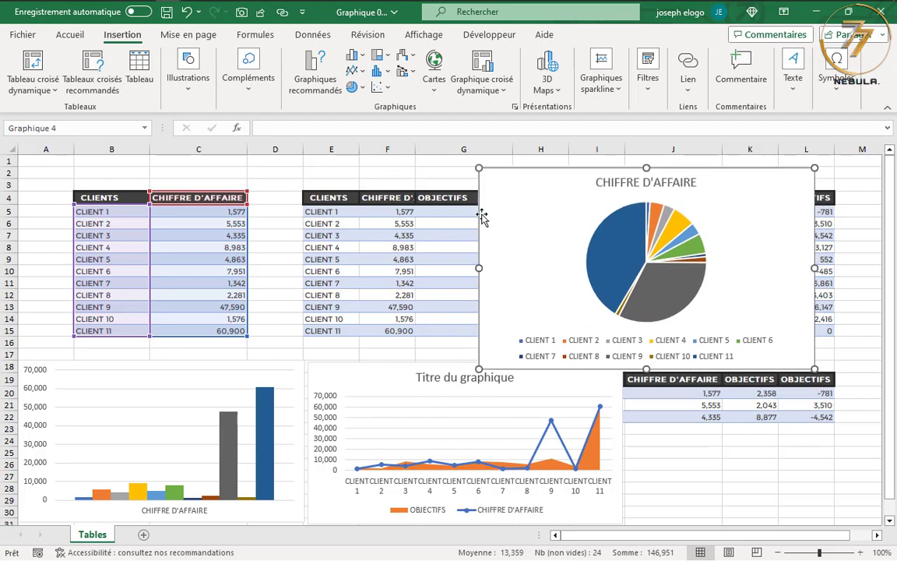
drag(476, 267, 496, 267)
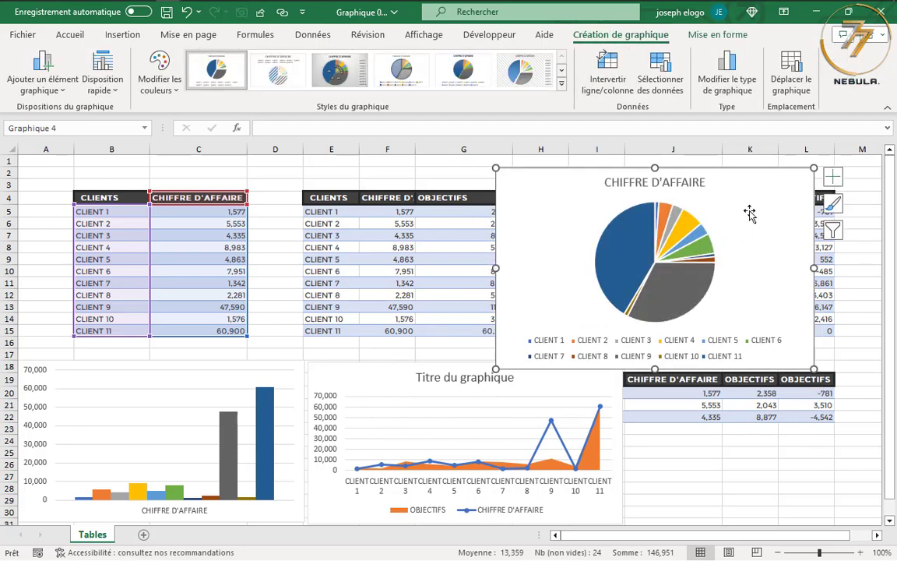
drag(749, 213, 850, 314)
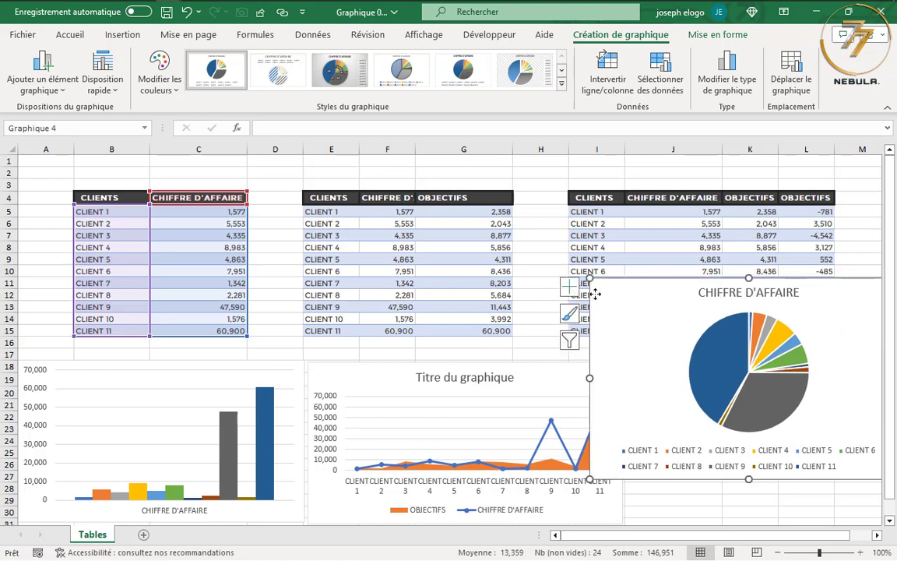
drag(632, 298, 518, 330)
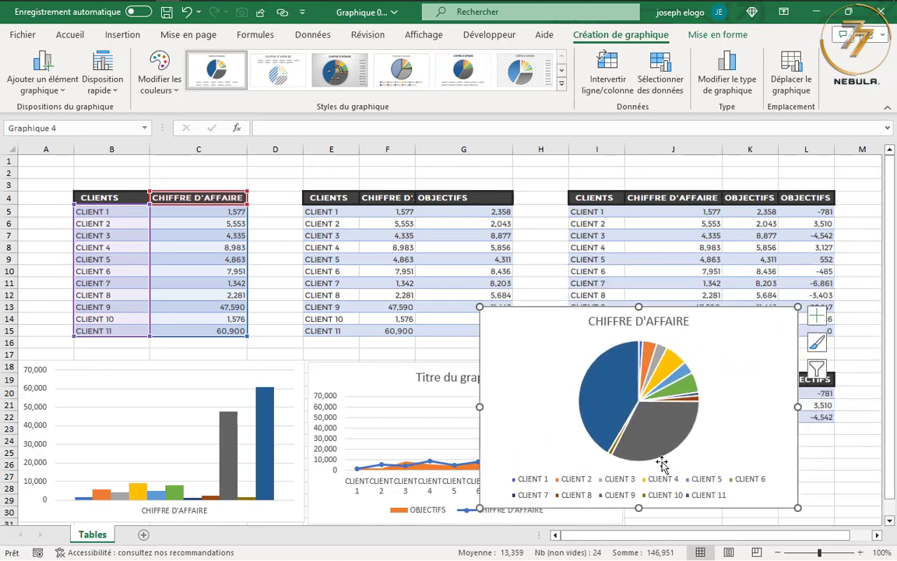
mouse_move(616, 445)
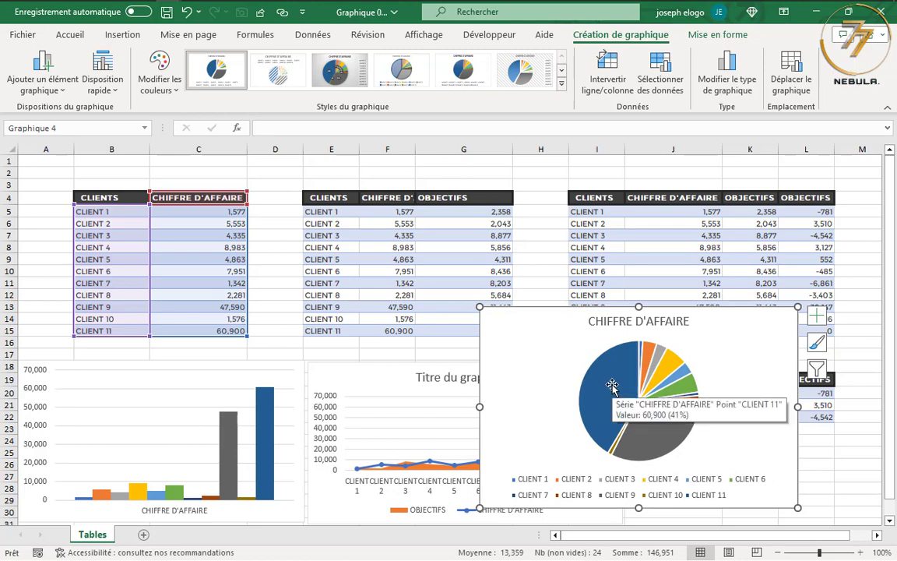
click(561, 86)
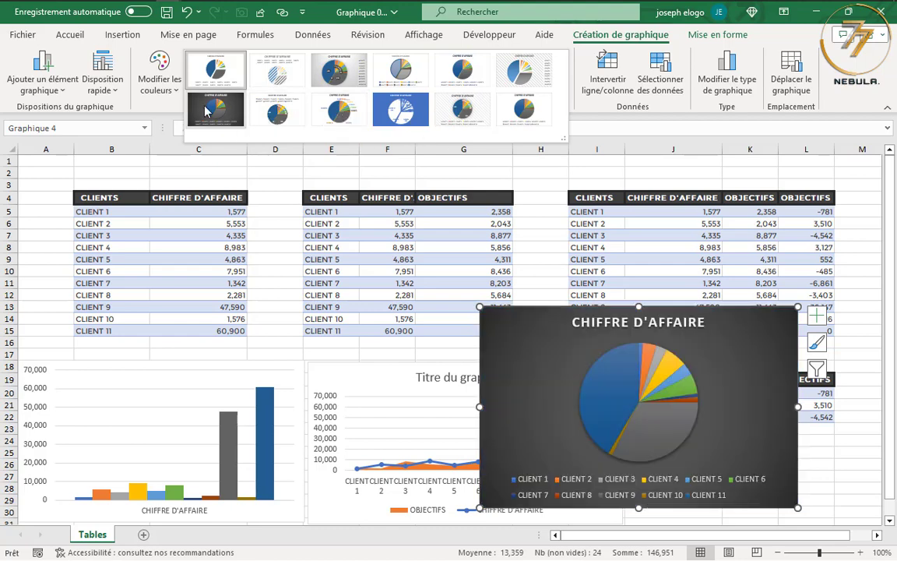
click(221, 74)
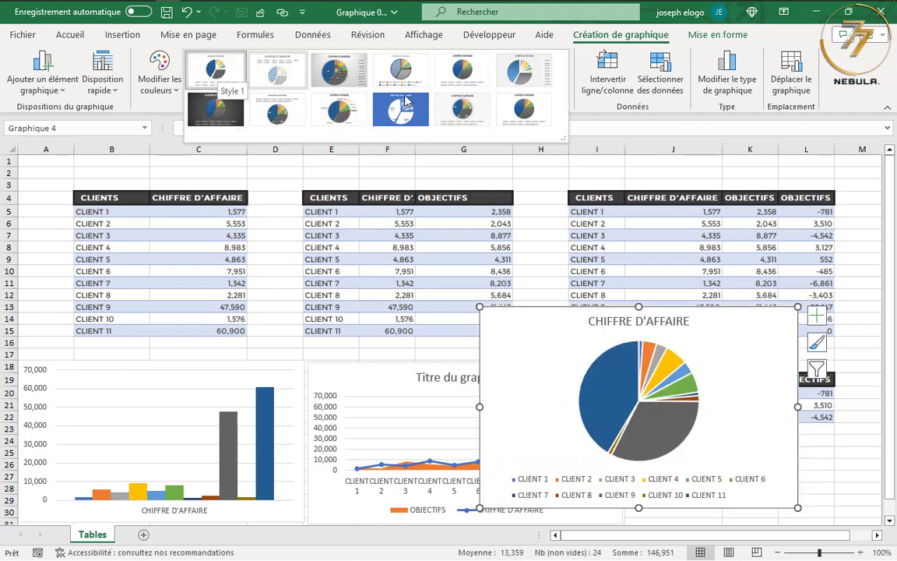
click(699, 122)
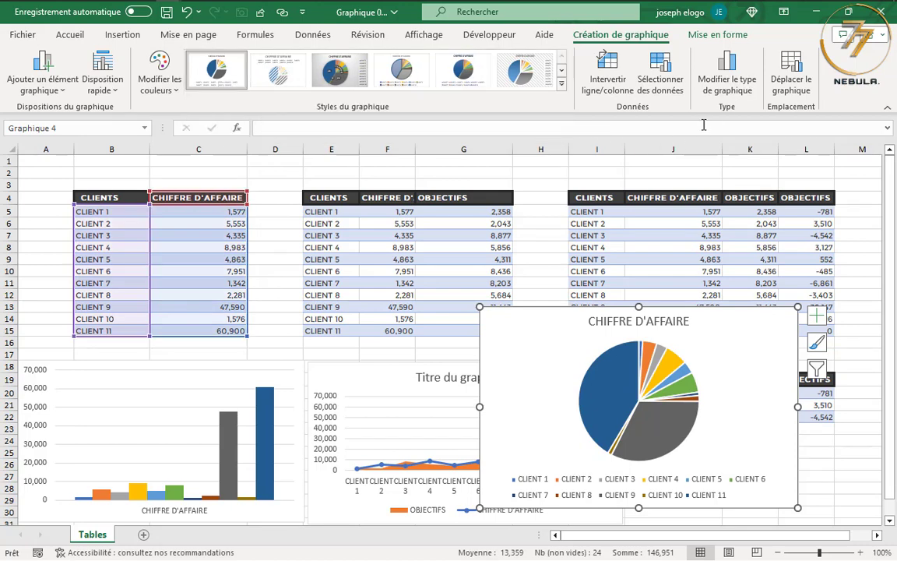
Step: Turn the CHIFFRE D'AFFAIRE pie chart into a doughnut chart and shift it slightly left
click(726, 69)
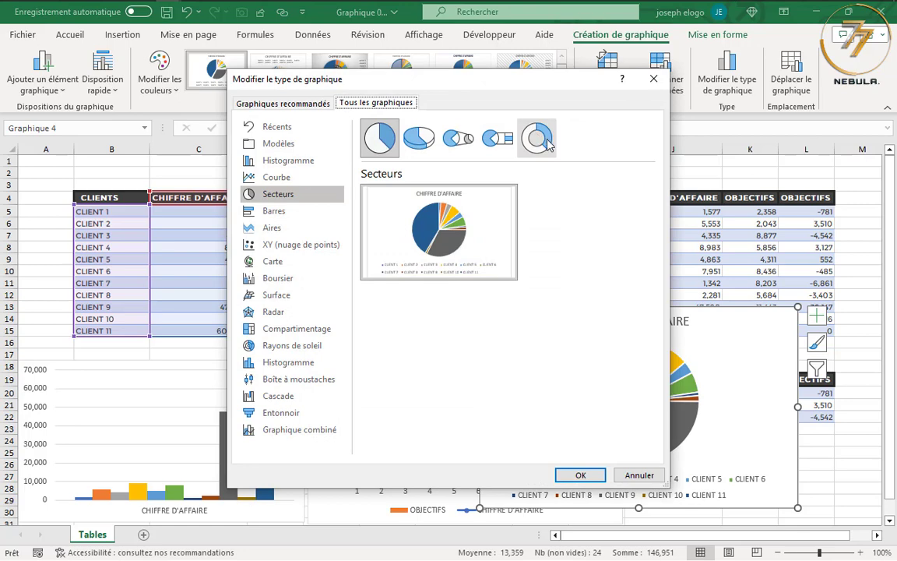
click(538, 139)
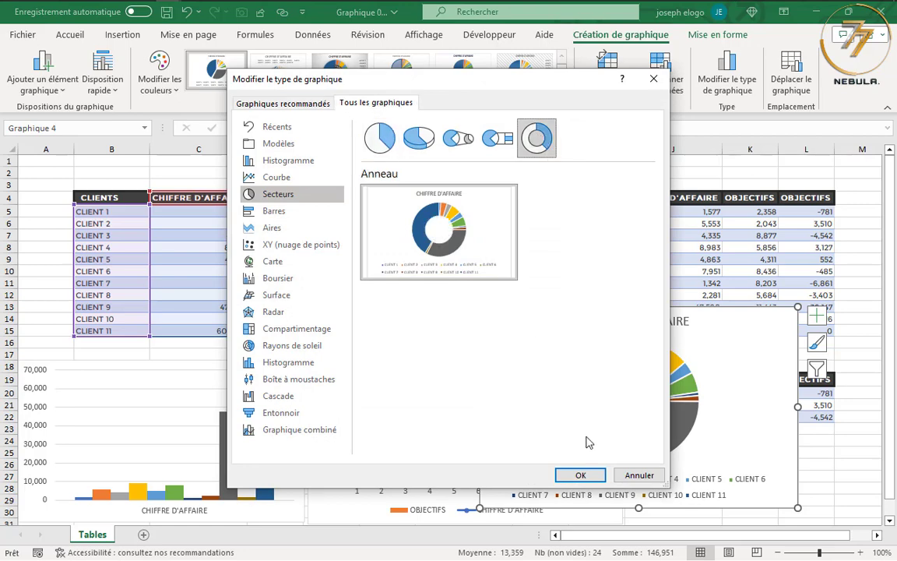
click(577, 474)
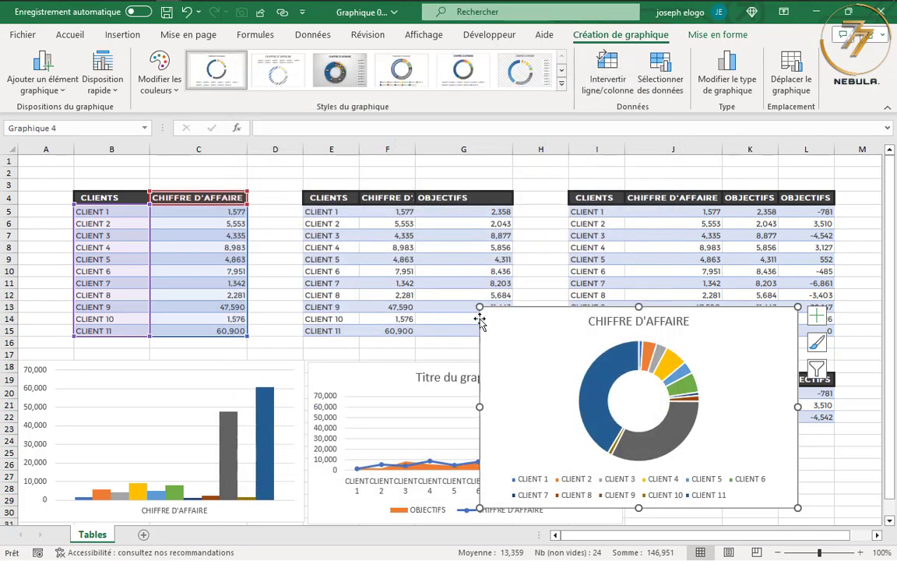
mouse_move(571, 323)
mouse_down()
mouse_move(528, 324)
mouse_move(520, 338)
mouse_move(549, 319)
mouse_up()
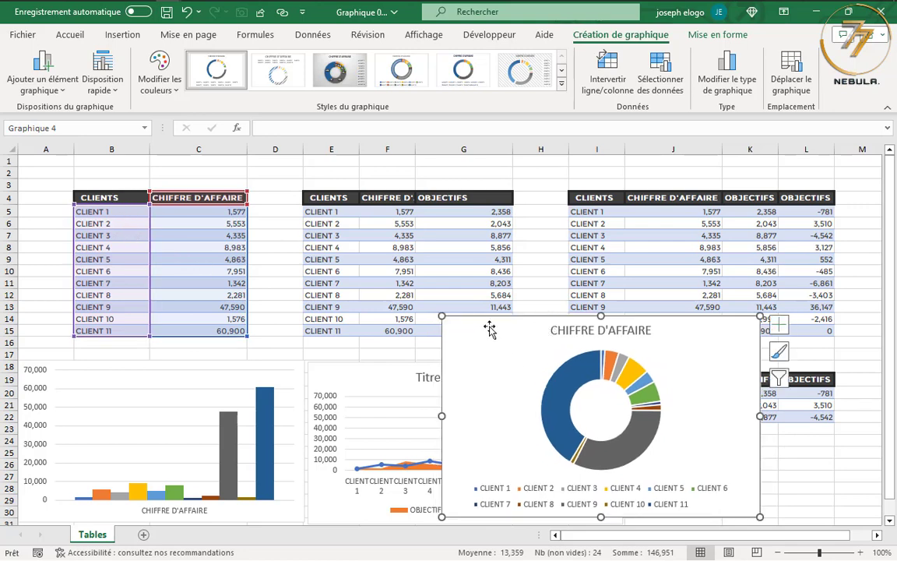
Step: Move the doughnut chart to the bottom-right corner beside the combo chart, then reselect B4:C15
mouse_move(488, 325)
mouse_down()
mouse_move(528, 343)
mouse_move(541, 367)
mouse_up()
click(269, 182)
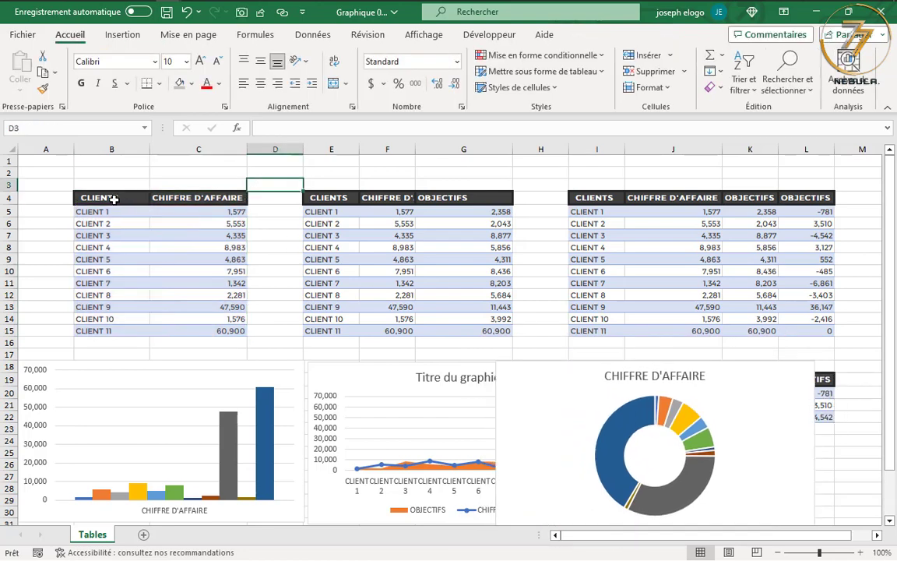
drag(110, 197, 210, 318)
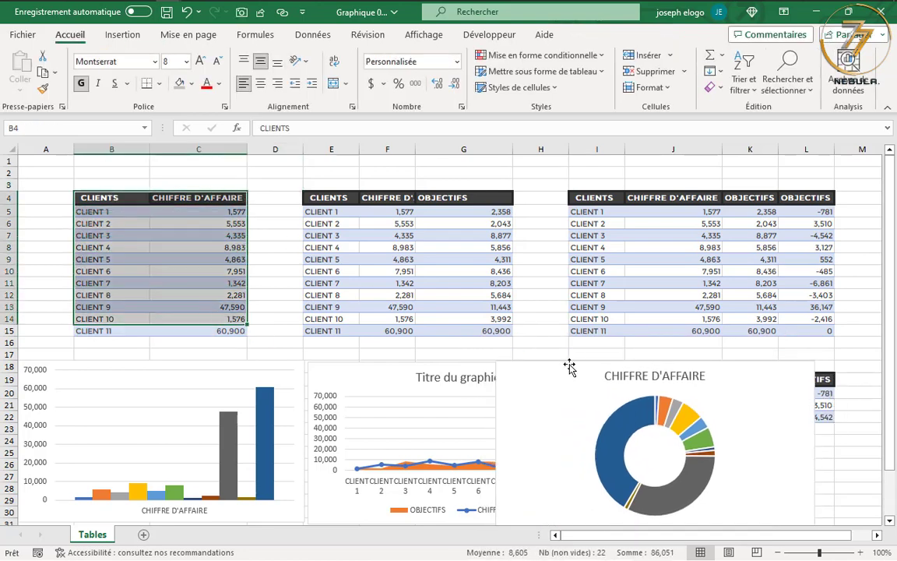
drag(570, 366, 643, 468)
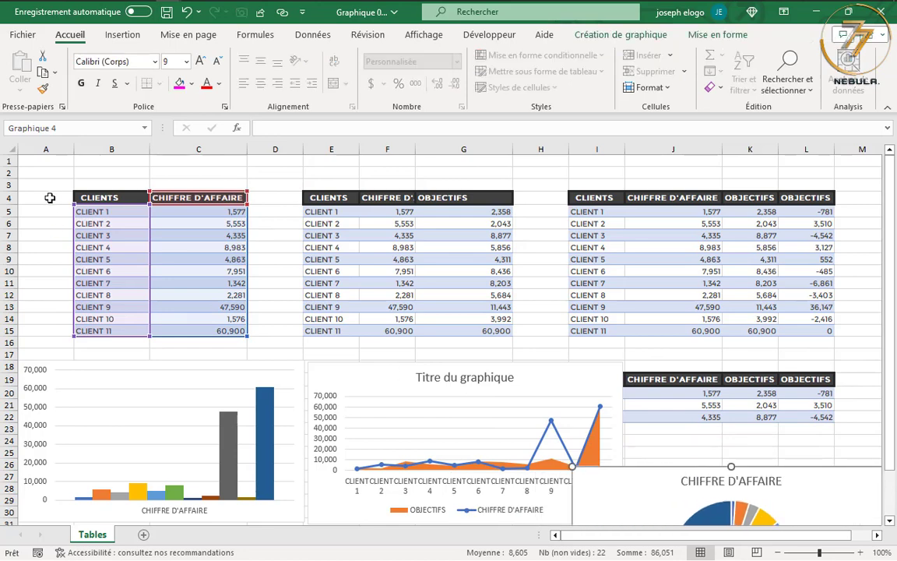
drag(101, 197, 233, 327)
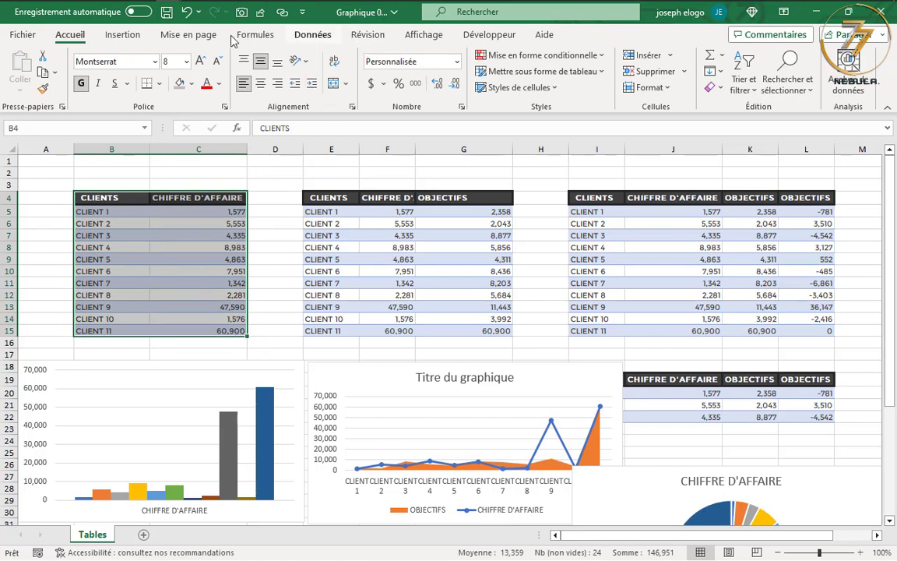
Step: Insert a radar chart of CLIENT 1–11 revenue and move it up and right over the upper tables
click(129, 35)
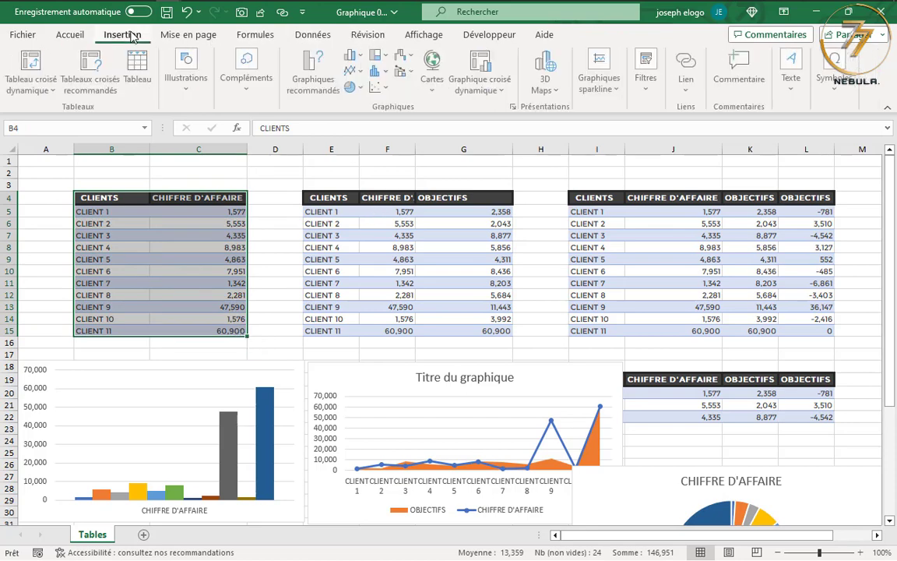
click(388, 71)
click(389, 72)
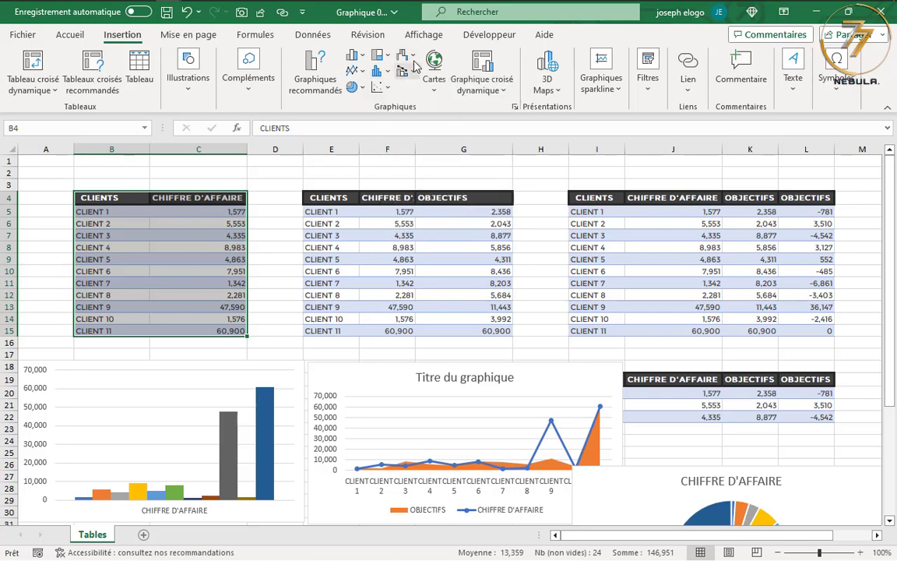
click(408, 58)
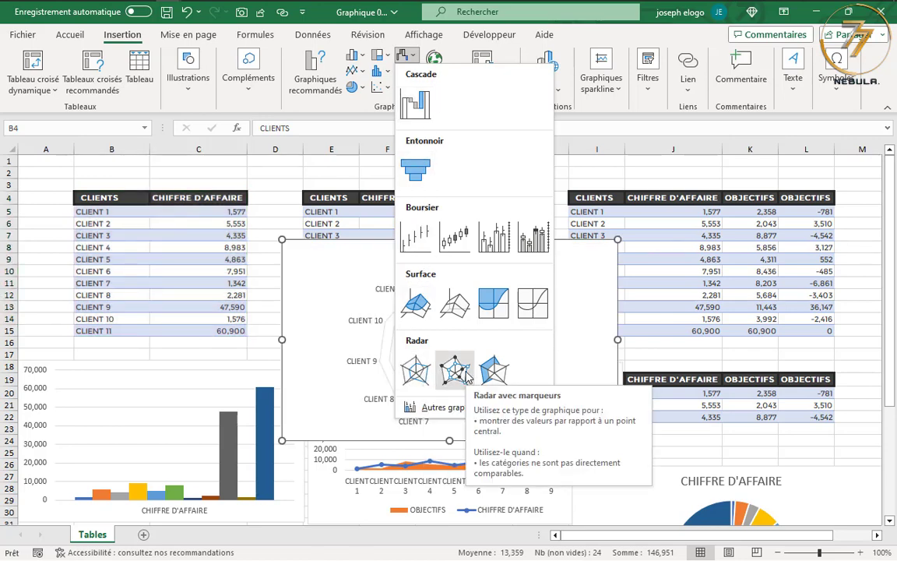
click(416, 371)
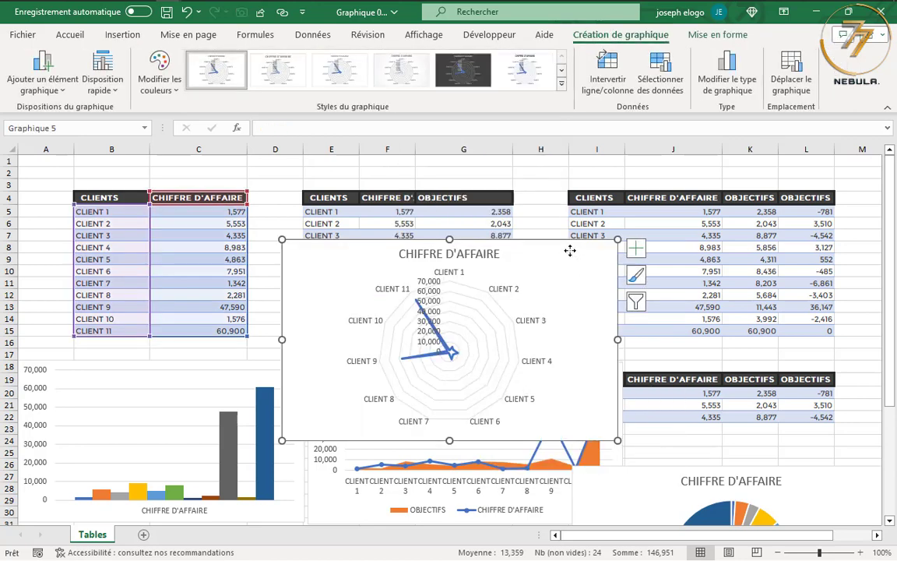
mouse_move(569, 250)
mouse_down()
mouse_move(631, 193)
mouse_move(611, 189)
mouse_up()
Step: Set CLIENT 11's revenue (C15) to 7,007 and CLIENT 9's (C13) to 7,670, then nudge the radar chart right
click(219, 330)
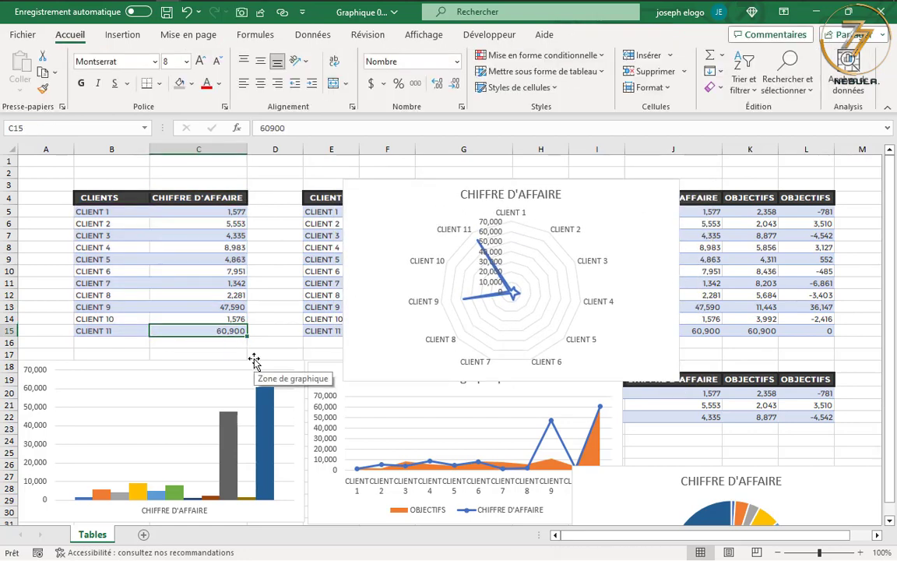
text(7007)
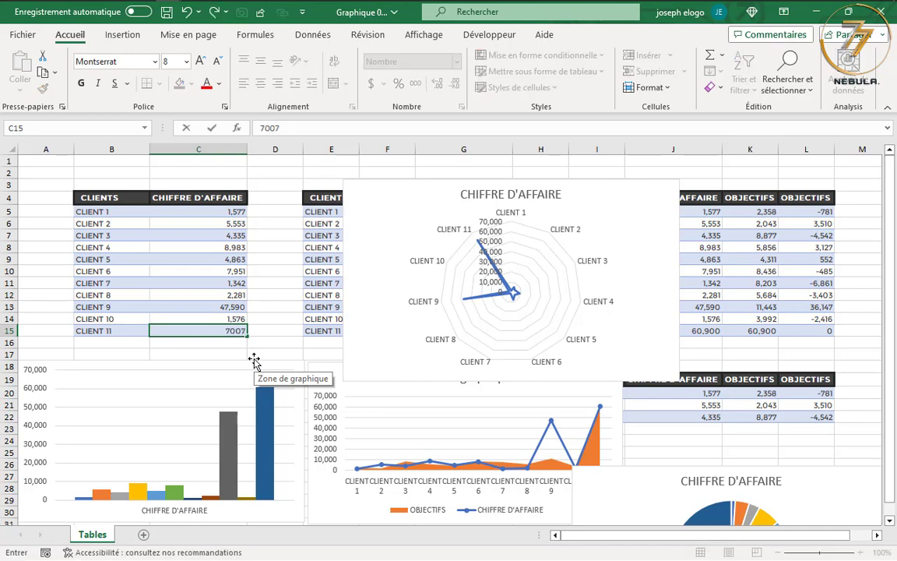
key(Return)
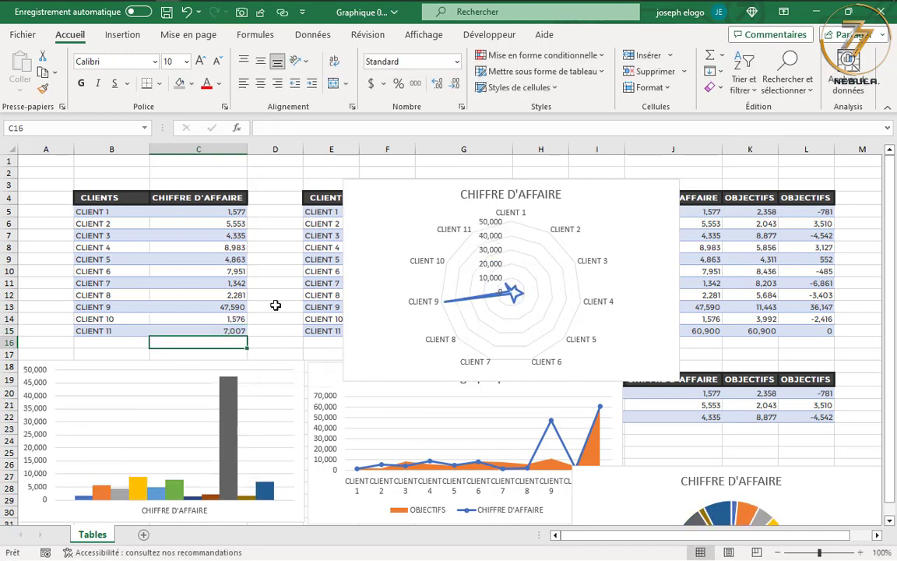
click(207, 307)
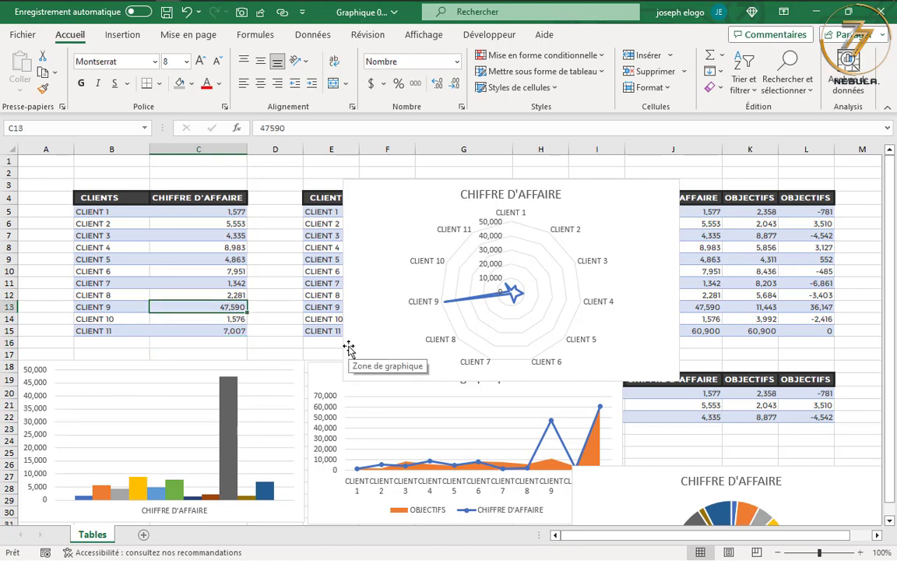
text(7,670)
key(Return)
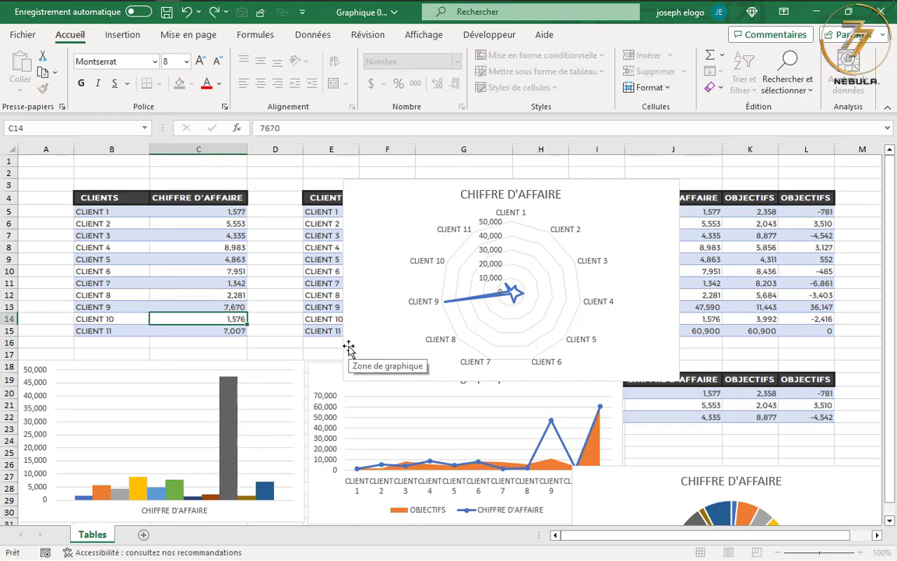
mouse_move(650, 374)
mouse_down()
mouse_move(674, 375)
mouse_move(637, 350)
mouse_move(631, 364)
mouse_up()
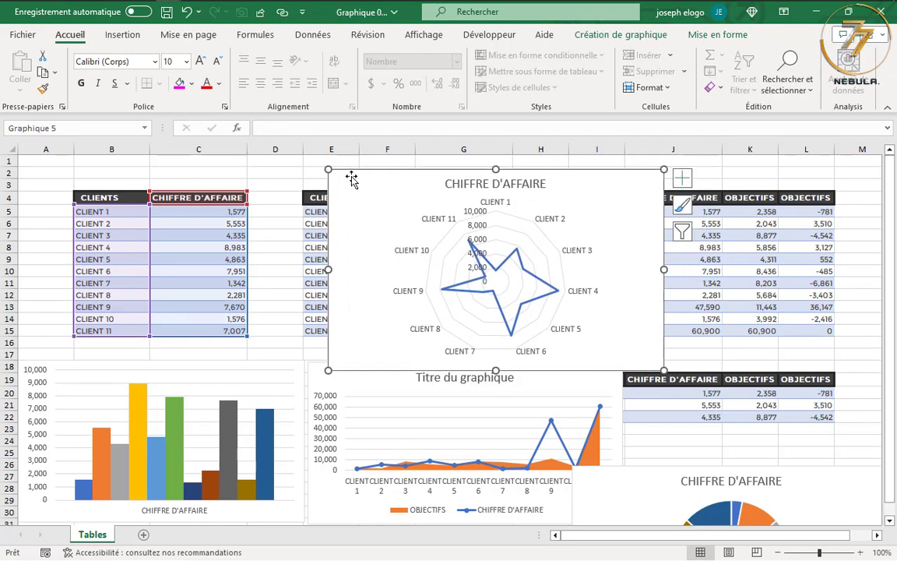
Step: Move the radar chart down over the right half of the line chart, then select B4:C14
drag(350, 176, 427, 211)
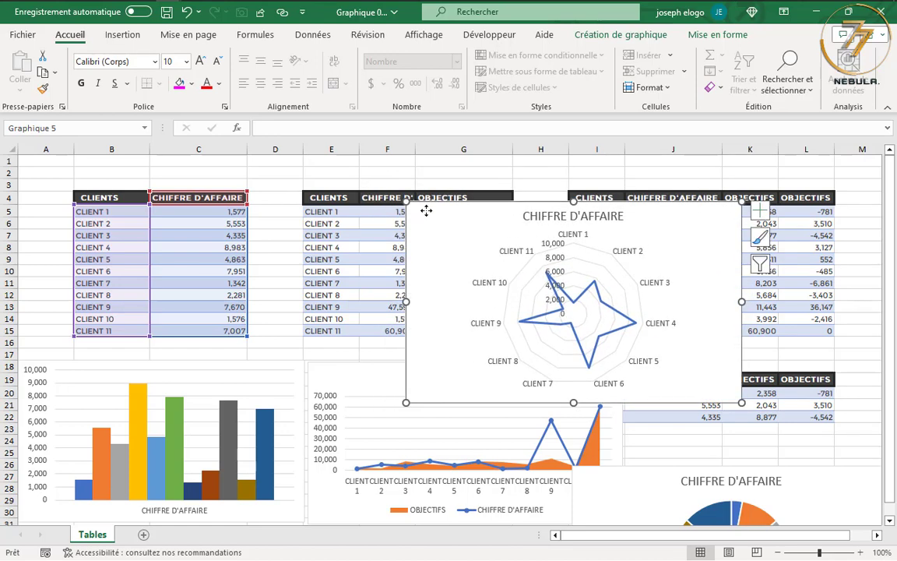
drag(427, 211, 442, 235)
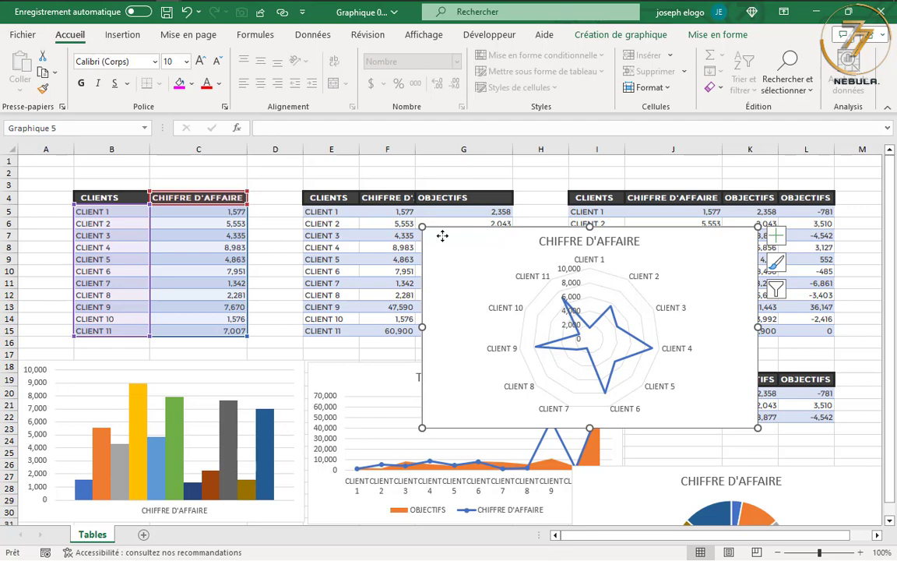
drag(450, 233, 446, 359)
drag(114, 198, 211, 319)
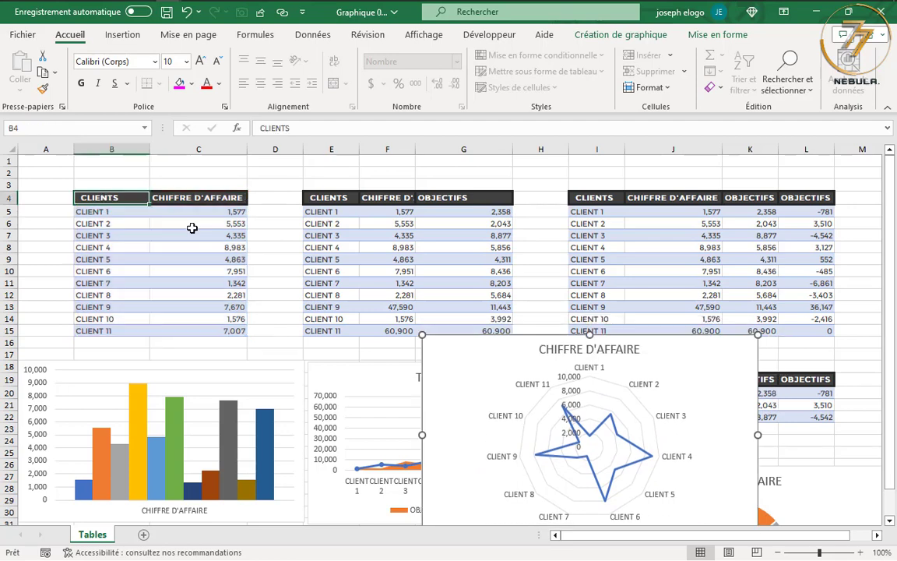
Step: Bring up the Insertion ribbon's chart commands for the client revenue data
click(120, 35)
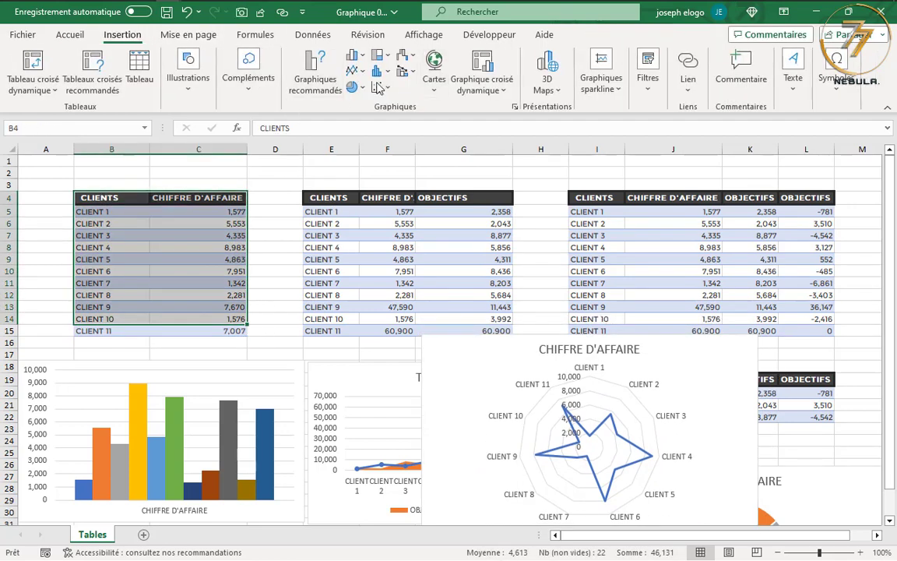